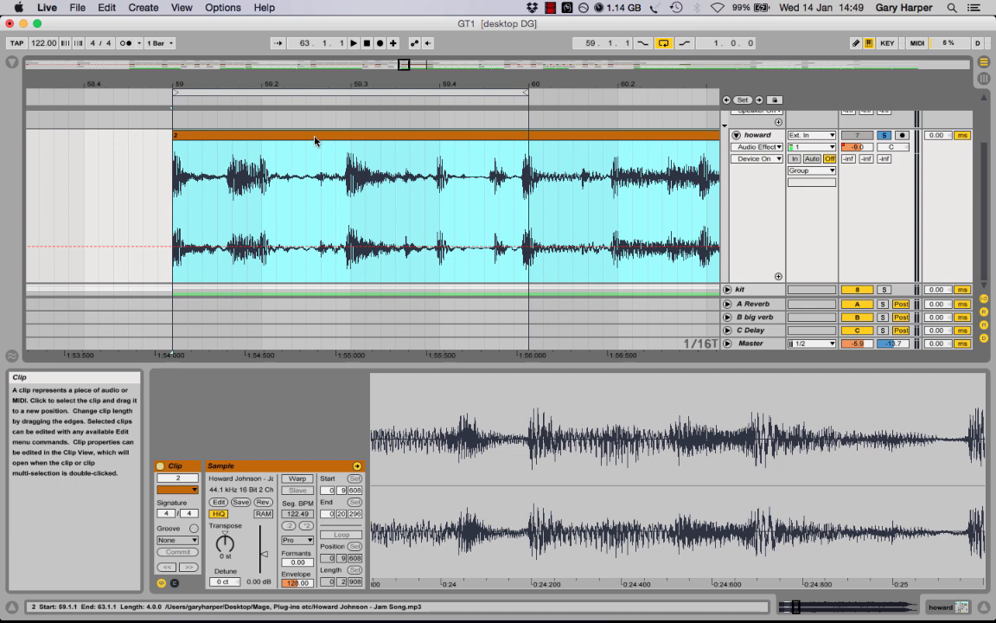
Play the loop and turn on warping for the howard clip, reverting to its previous set of Warp Markers.
key(space)
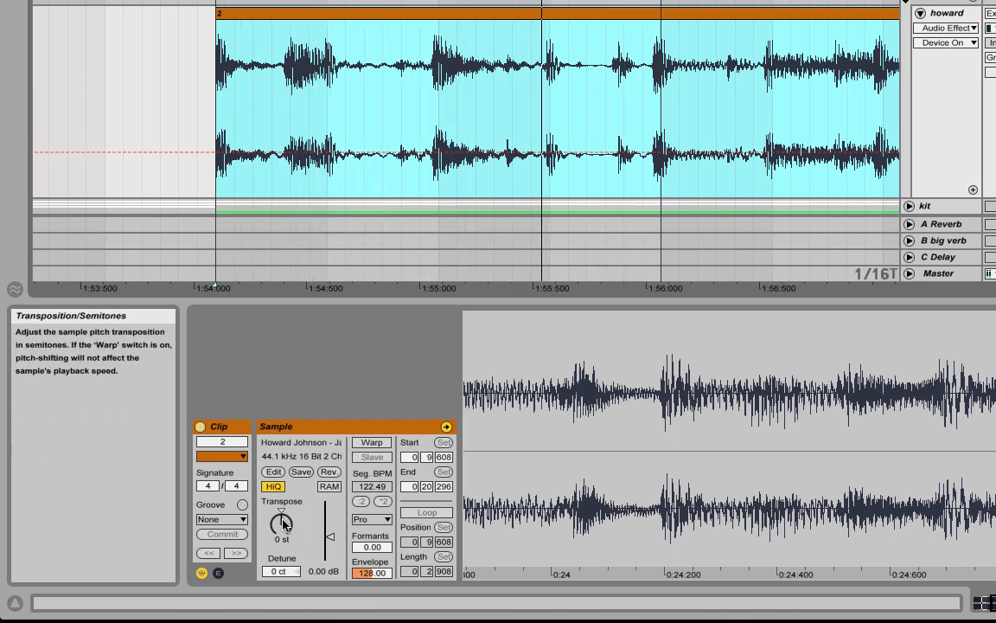
click(370, 443)
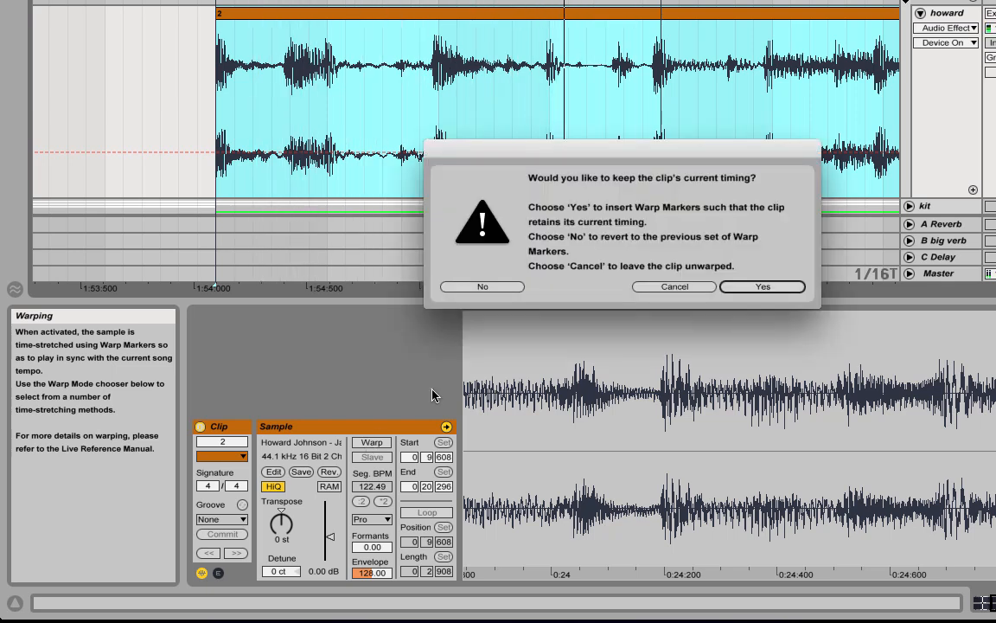
click(482, 288)
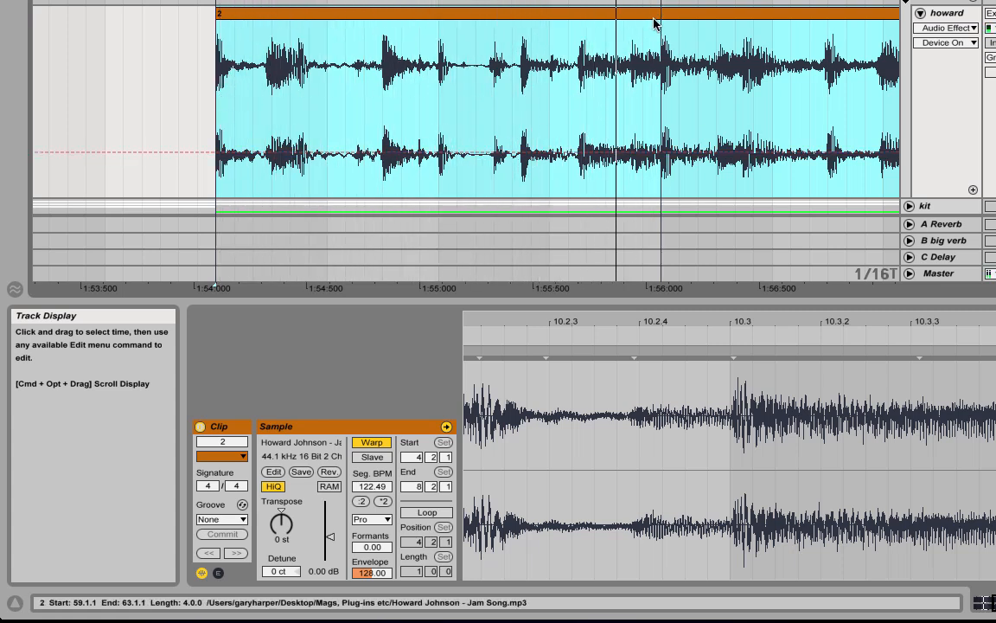
Try extreme downward pitch shifts on the howard clip, and settle its transposition at -2 semitones.
click(285, 527)
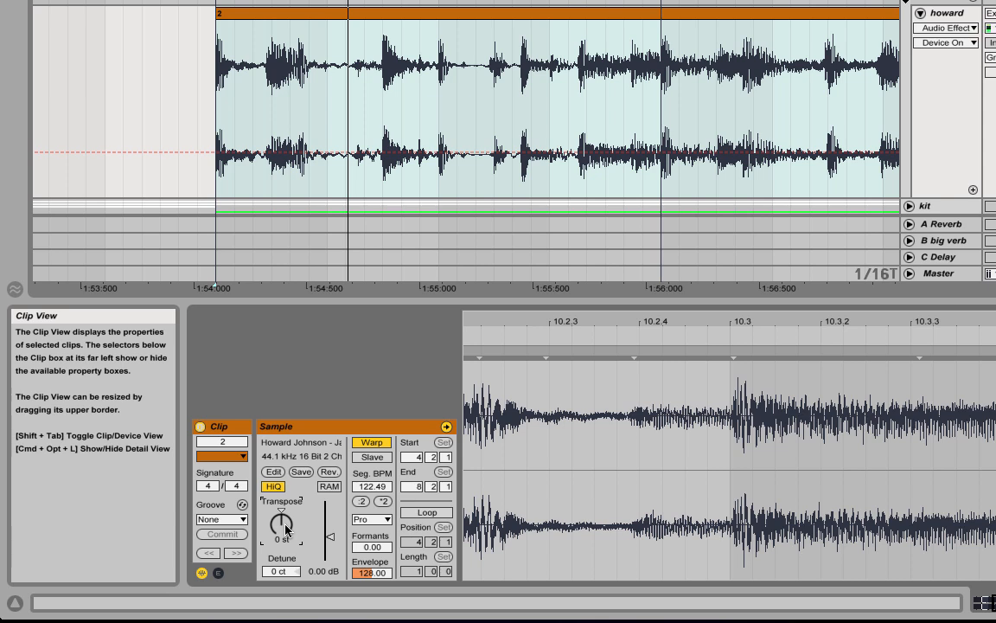
drag(286, 527, 287, 533)
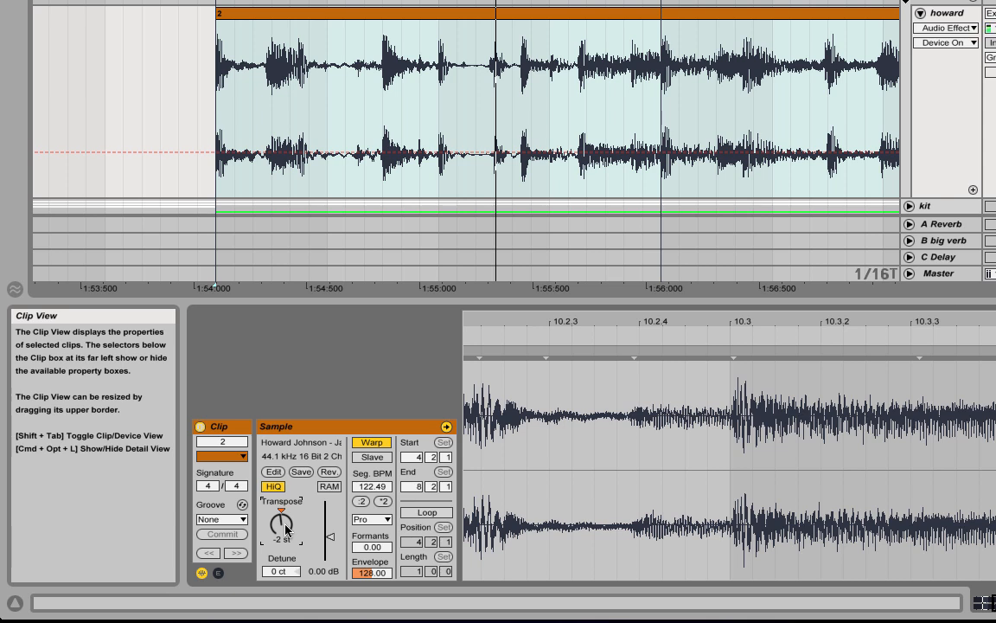
mouse_move(286, 529)
mouse_down()
mouse_move(287, 556)
mouse_move(286, 544)
mouse_up()
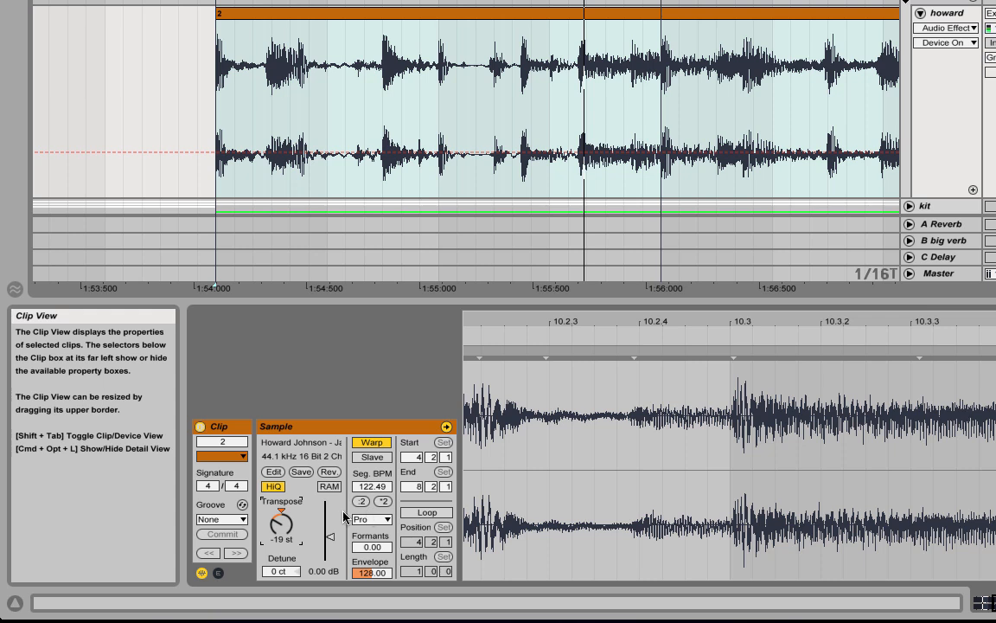
drag(278, 526, 278, 512)
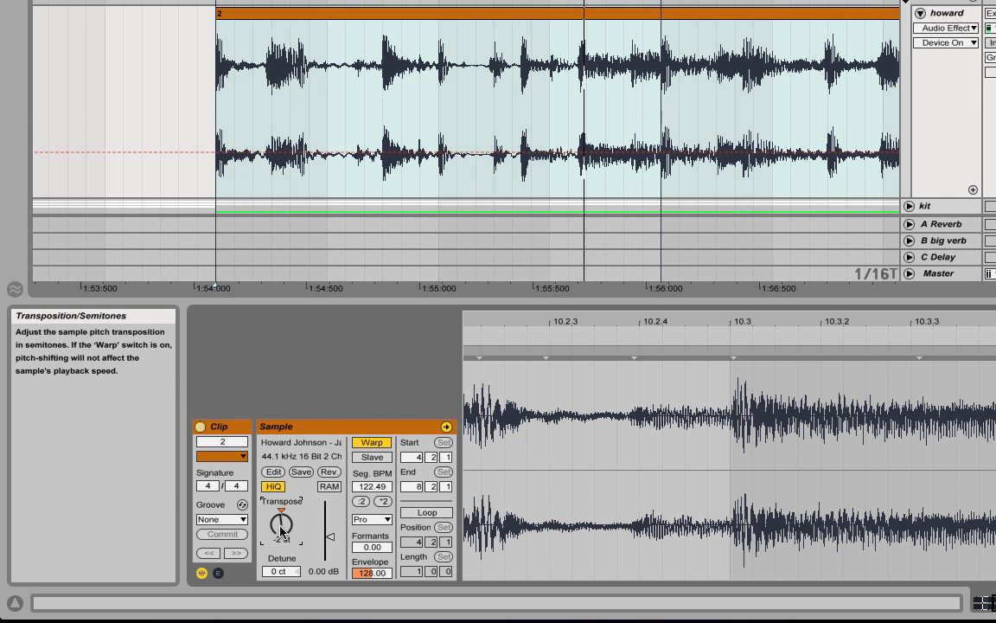
Set the clip's warp mode to Complex Pro with Formants at 0.00, and play the transposed sample.
click(382, 520)
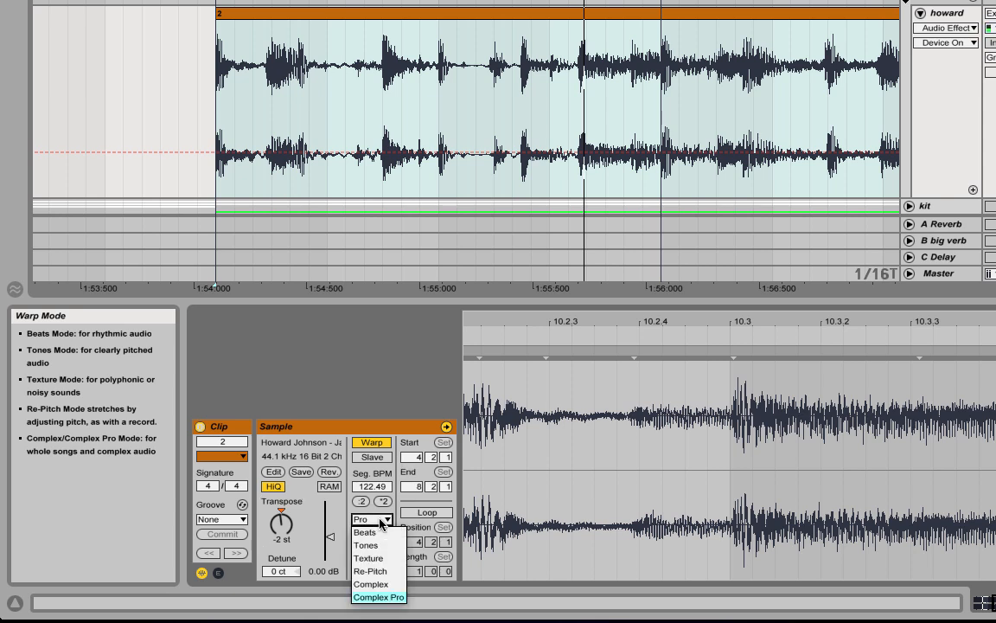
click(382, 597)
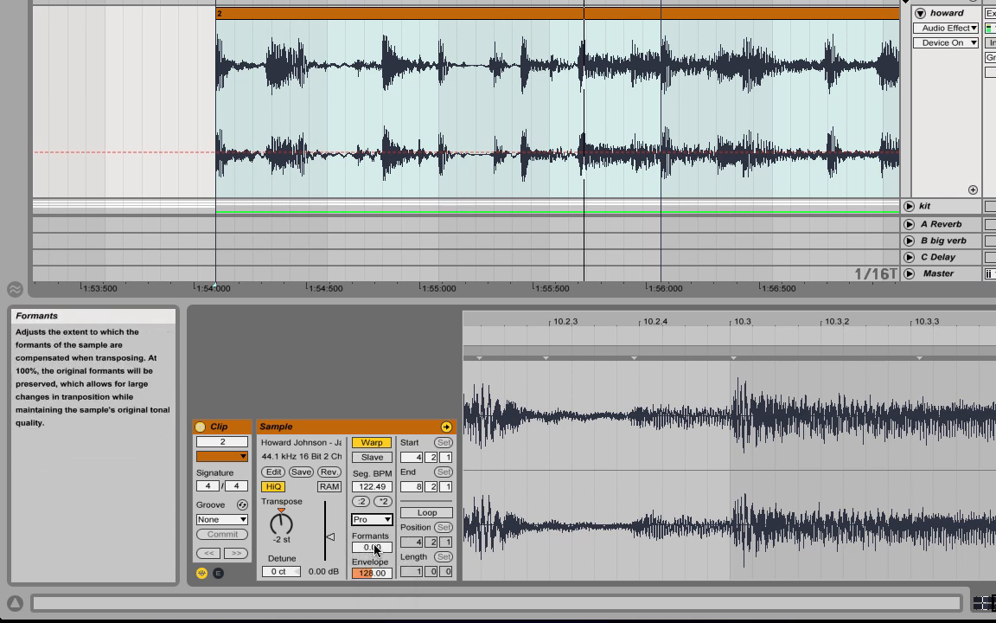
mouse_move(375, 550)
mouse_down()
mouse_move(375, 484)
mouse_move(372, 564)
mouse_up()
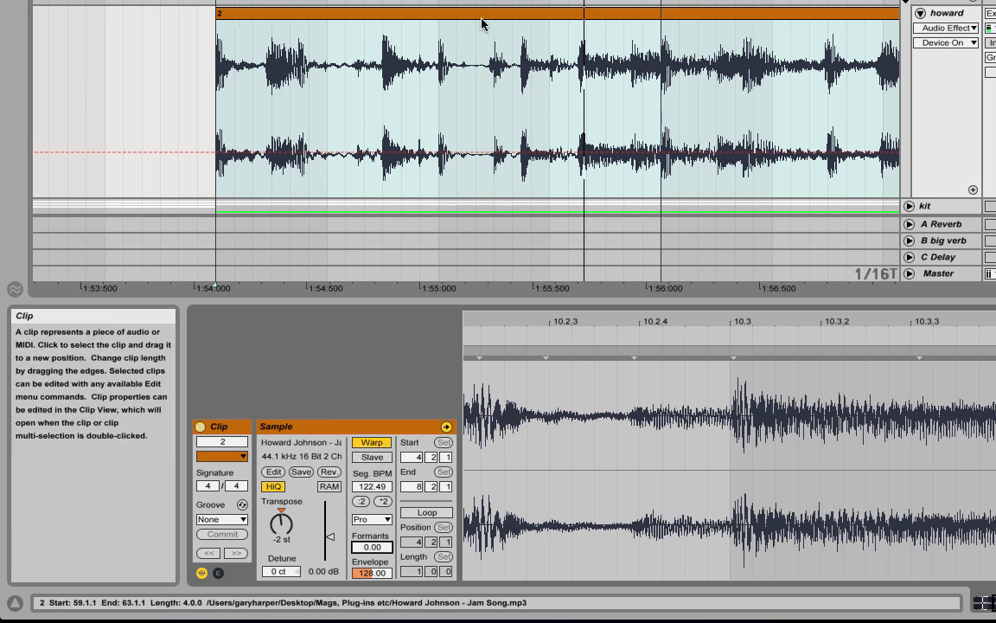
key(space)
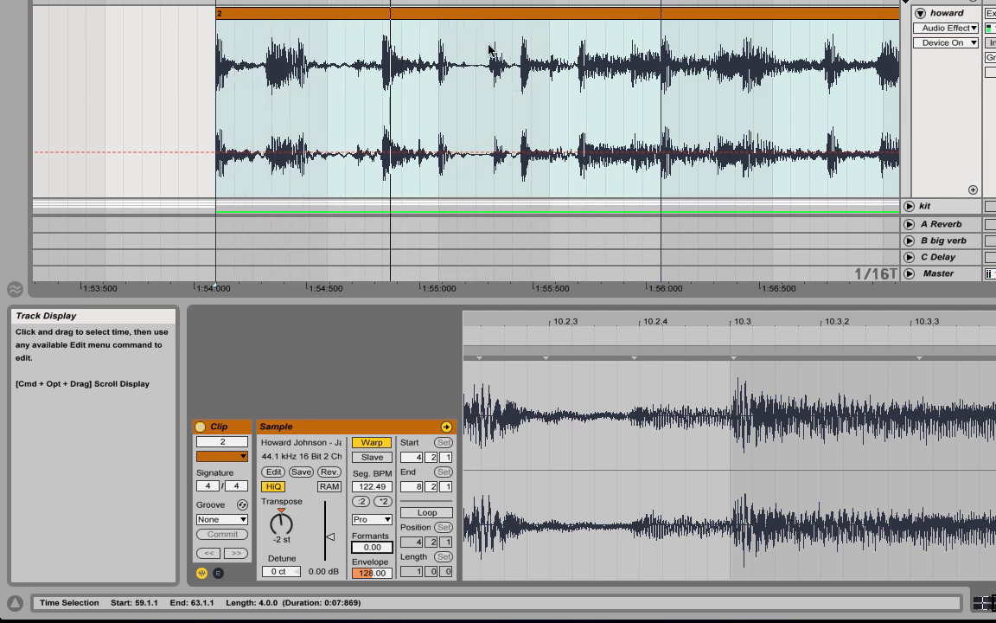
Show the howard track's devices, activate the Audio Effect Rack, and expand EQ Eight, A Bit Warmer and Precise.
double_click(949, 15)
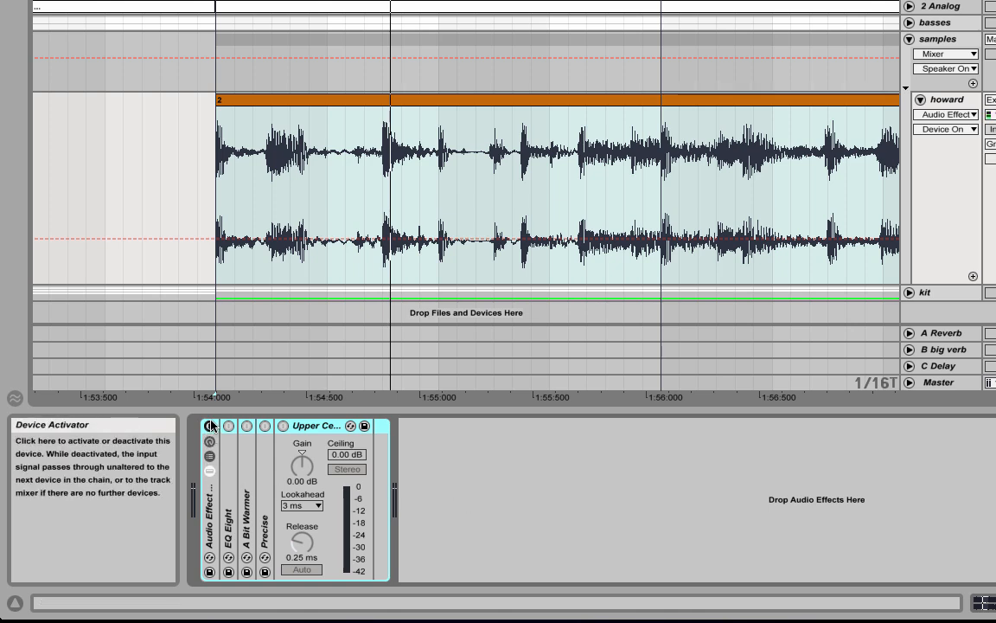
click(208, 468)
double_click(235, 475)
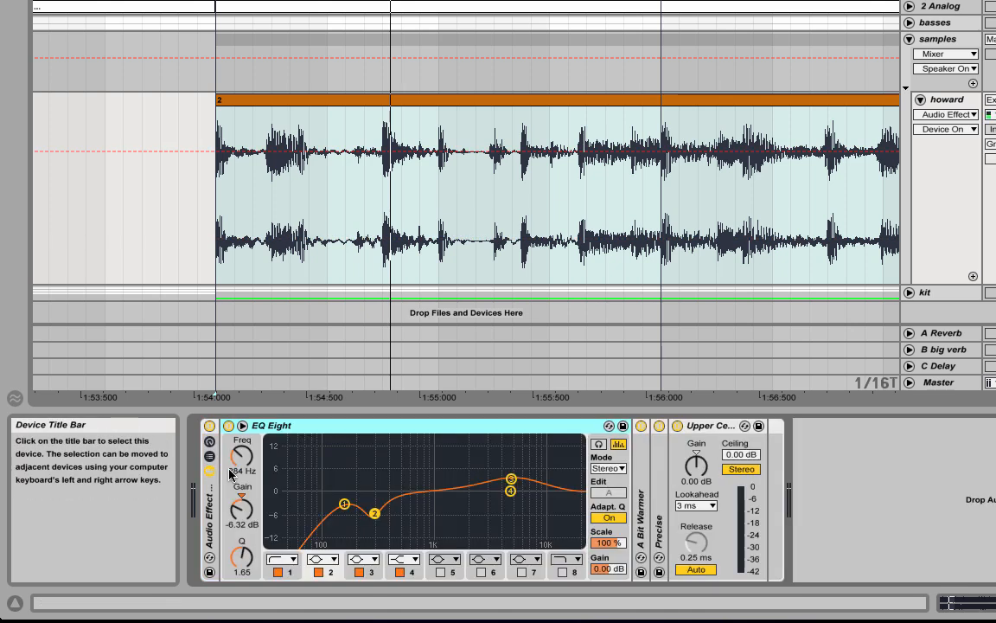
double_click(613, 472)
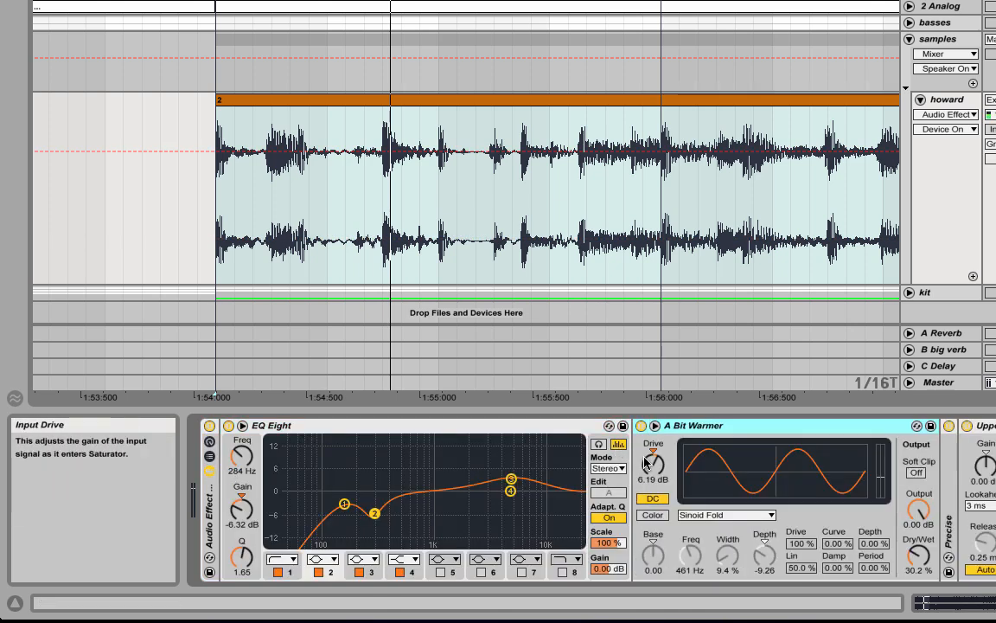
double_click(951, 465)
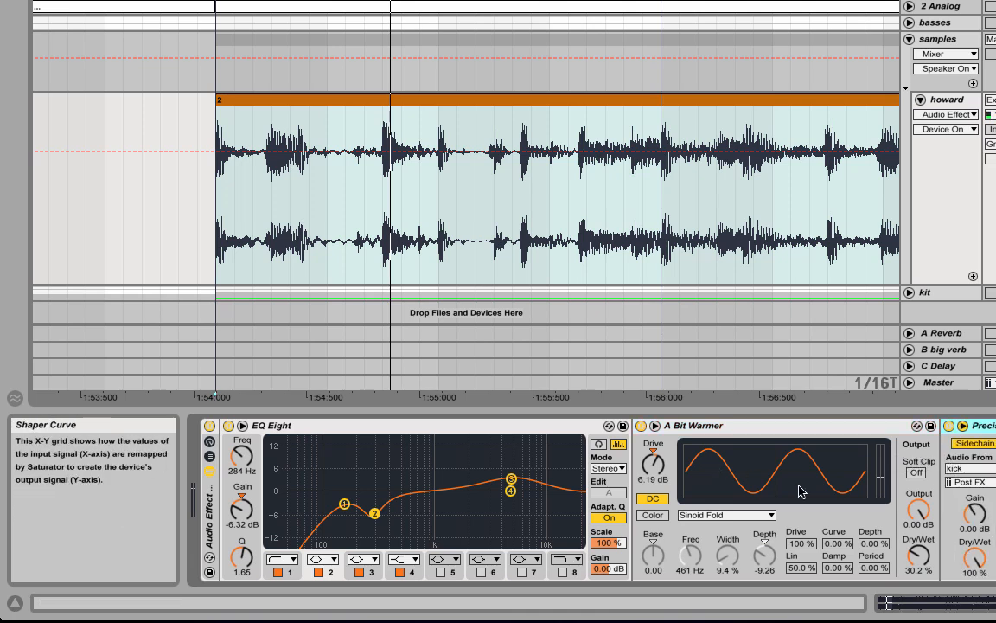
Deactivate the limiter, Precise and A Bit Warmer, and compare the loop with EQ Eight off and on.
scroll(801, 488, right, 5)
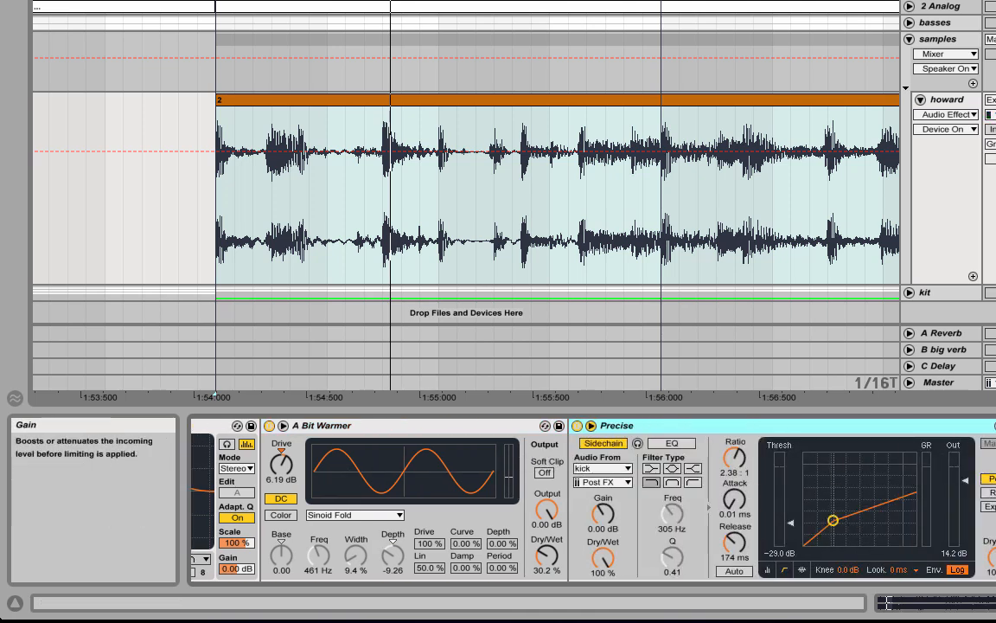
click(995, 426)
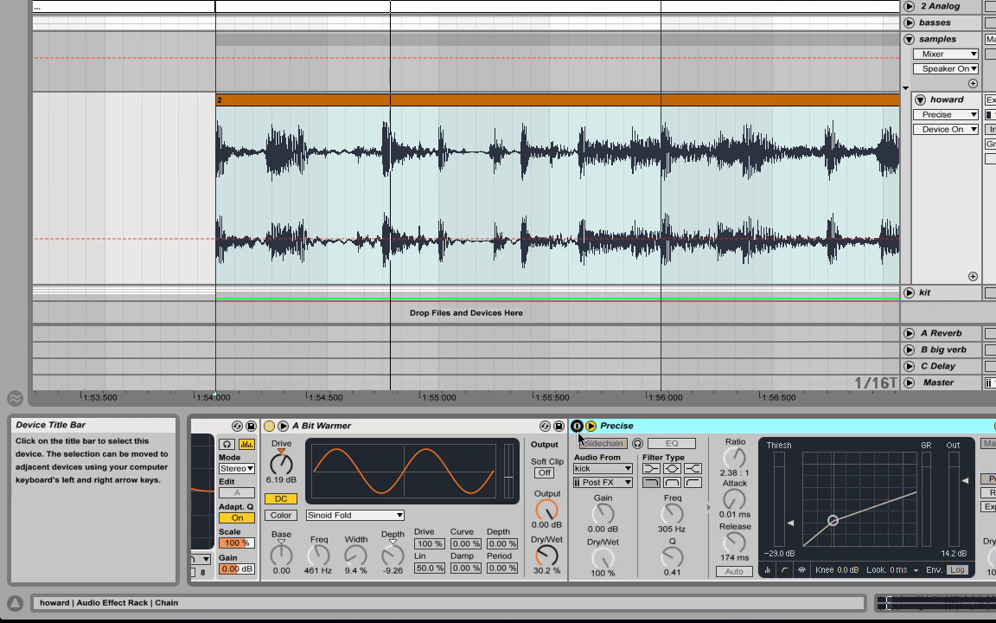
scroll(597, 433, left, 5)
click(633, 425)
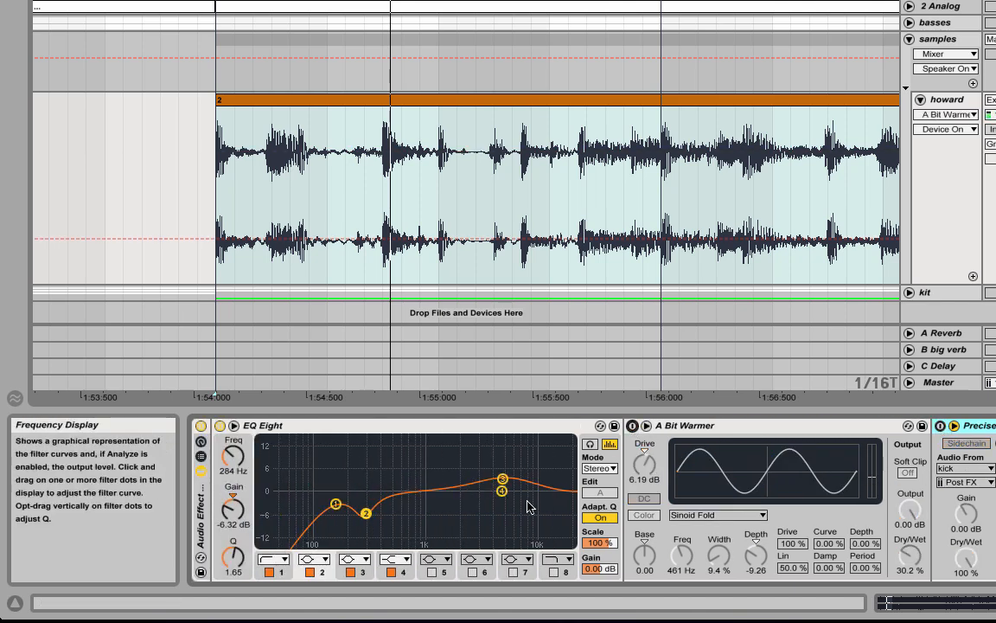
scroll(529, 507, left, 1)
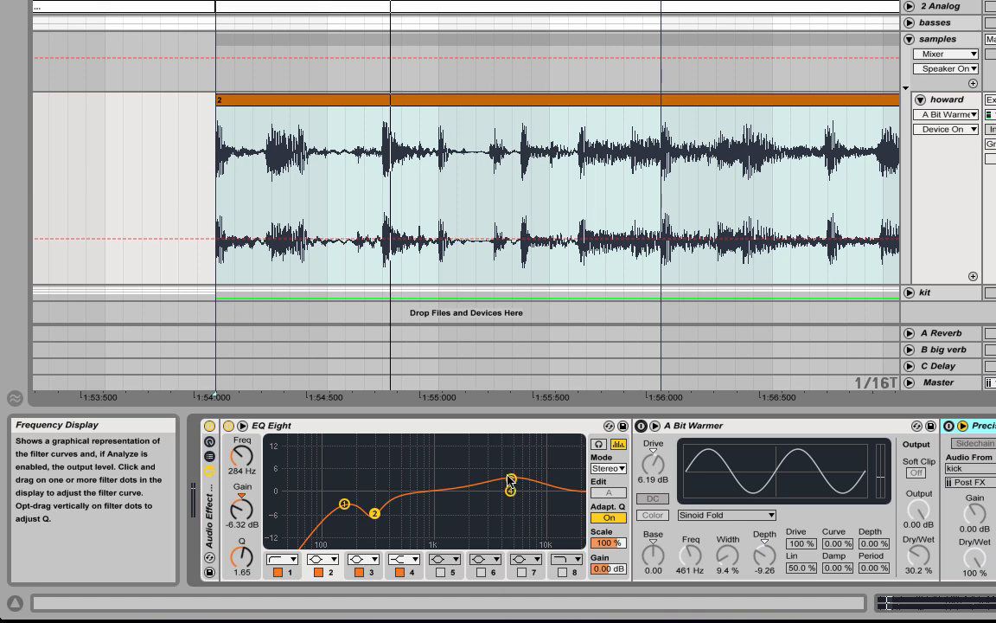
click(229, 426)
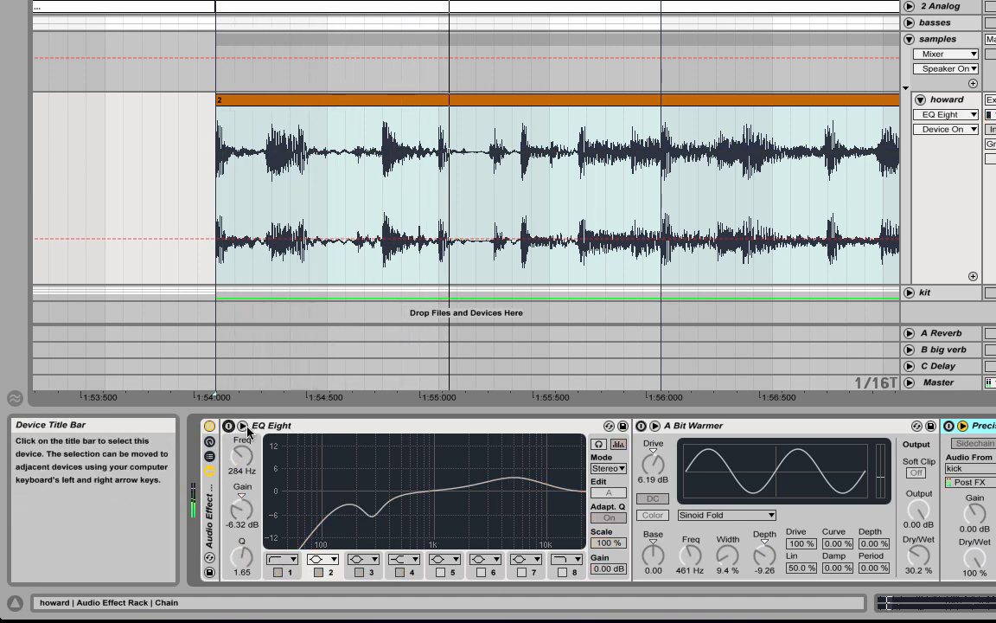
click(229, 427)
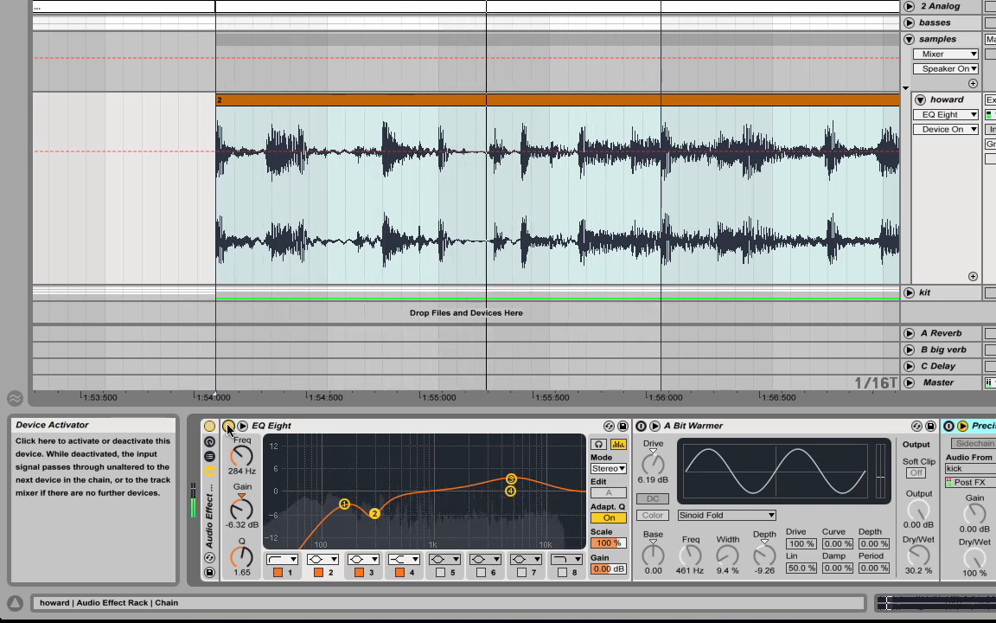
Activate the A Bit Warmer saturator and compare the loop with it off and on, leaving it on.
click(641, 427)
scroll(554, 512, right, 4)
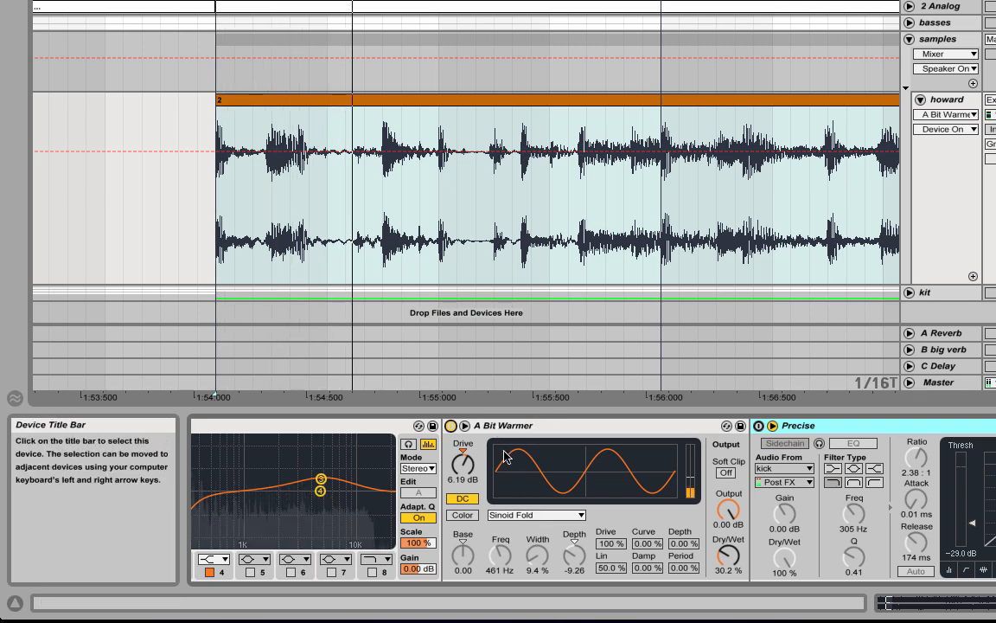
scroll(505, 456, up, 3)
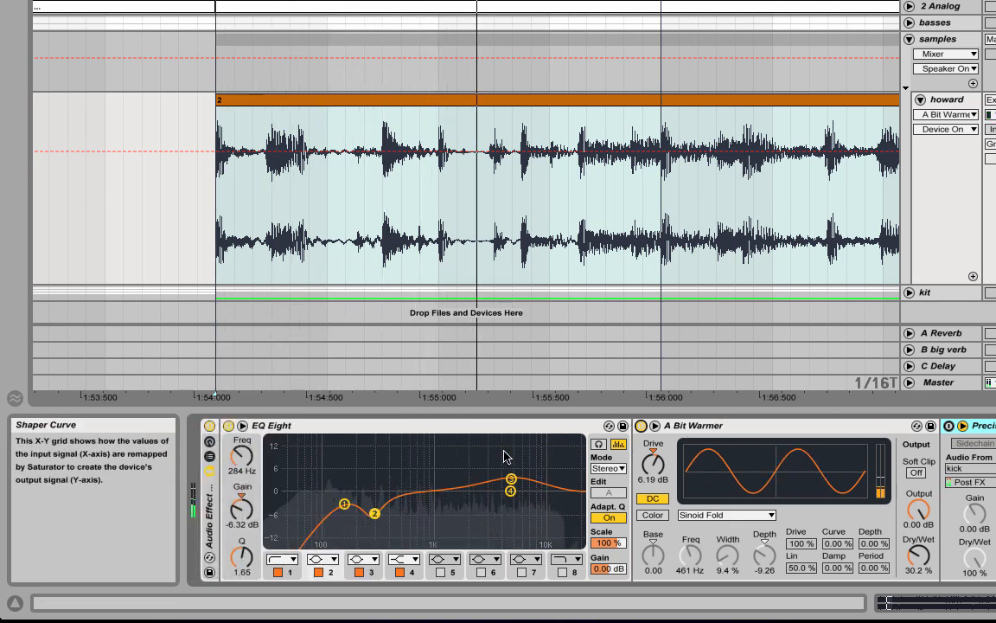
click(640, 427)
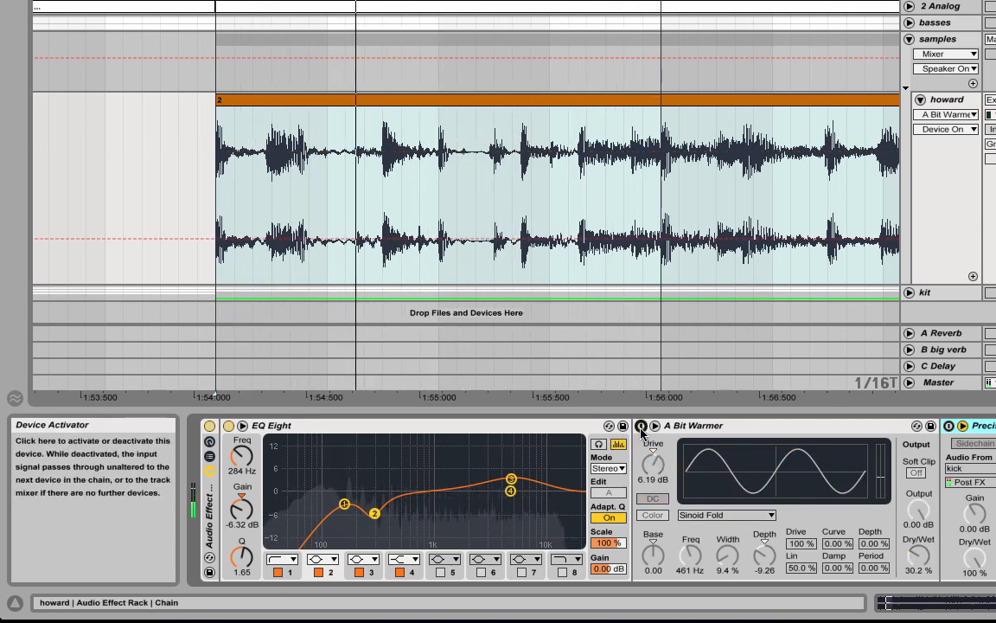
click(641, 427)
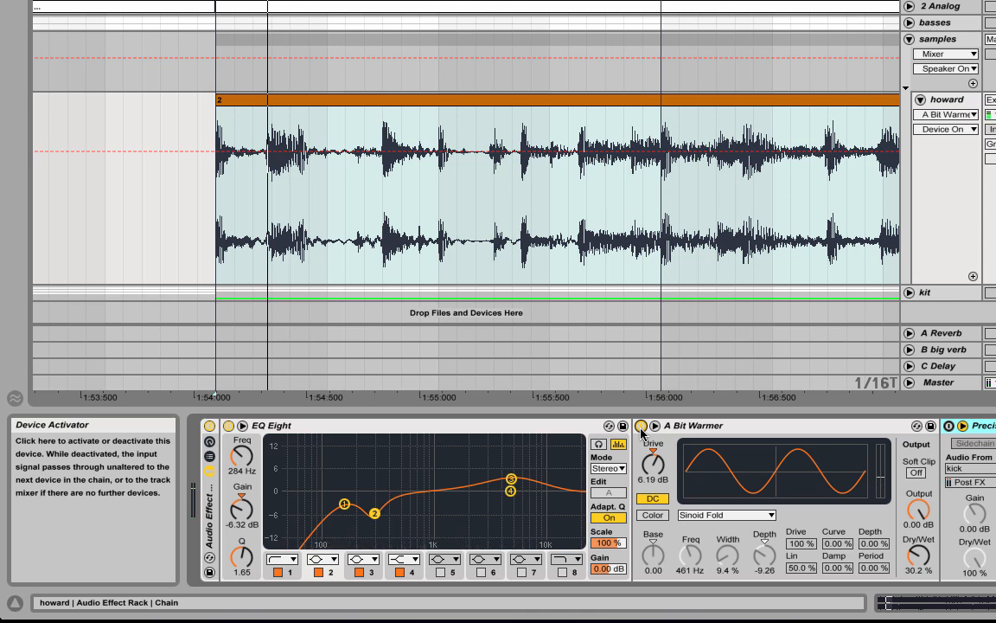
Reactivate the Precise sidechain compressor and the limiter at the end of the howard track's effect chain.
scroll(570, 443, right, 5)
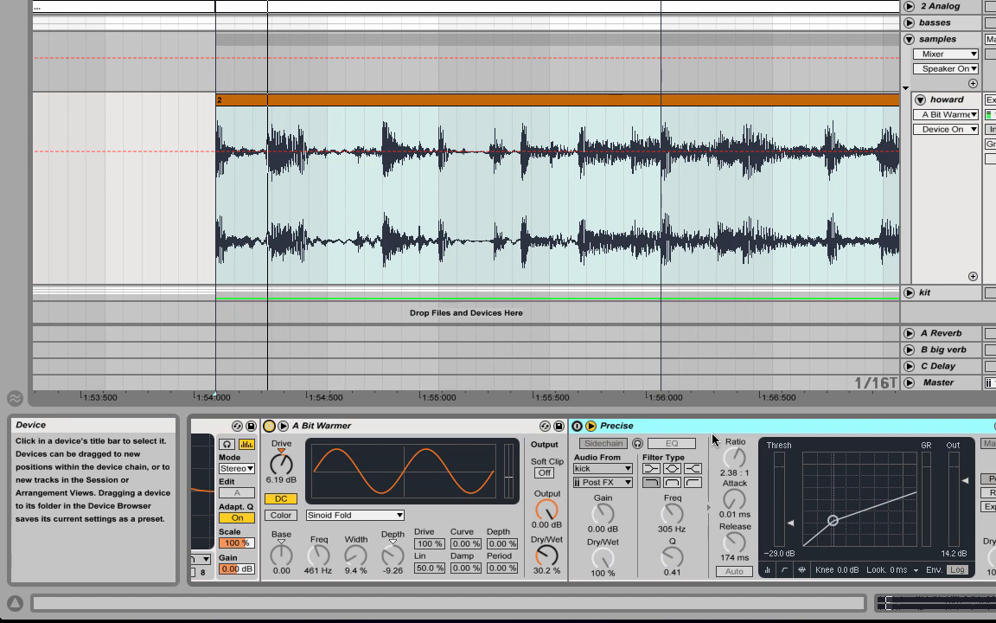
click(578, 426)
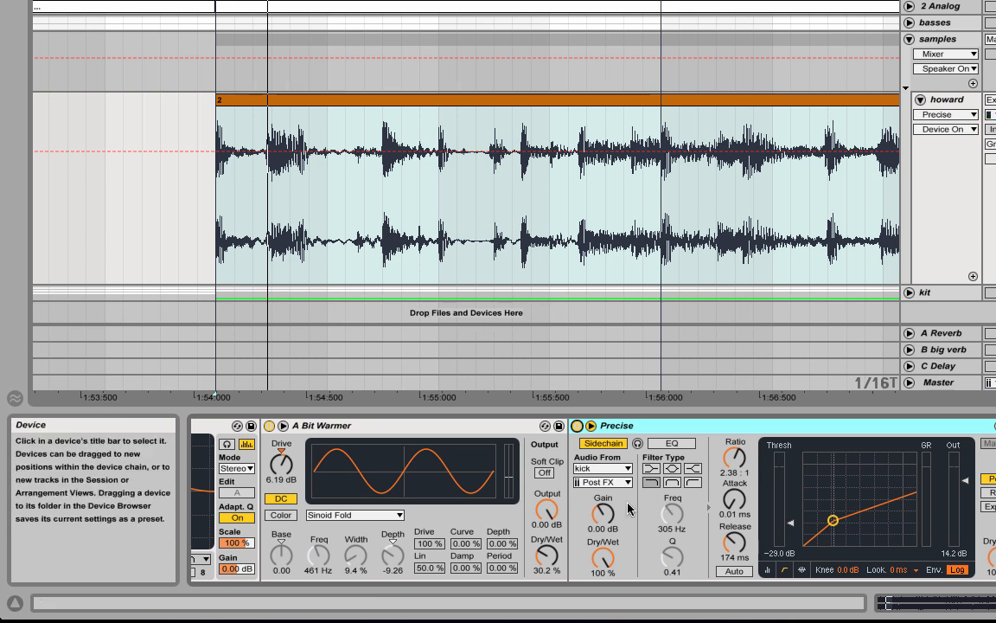
click(995, 426)
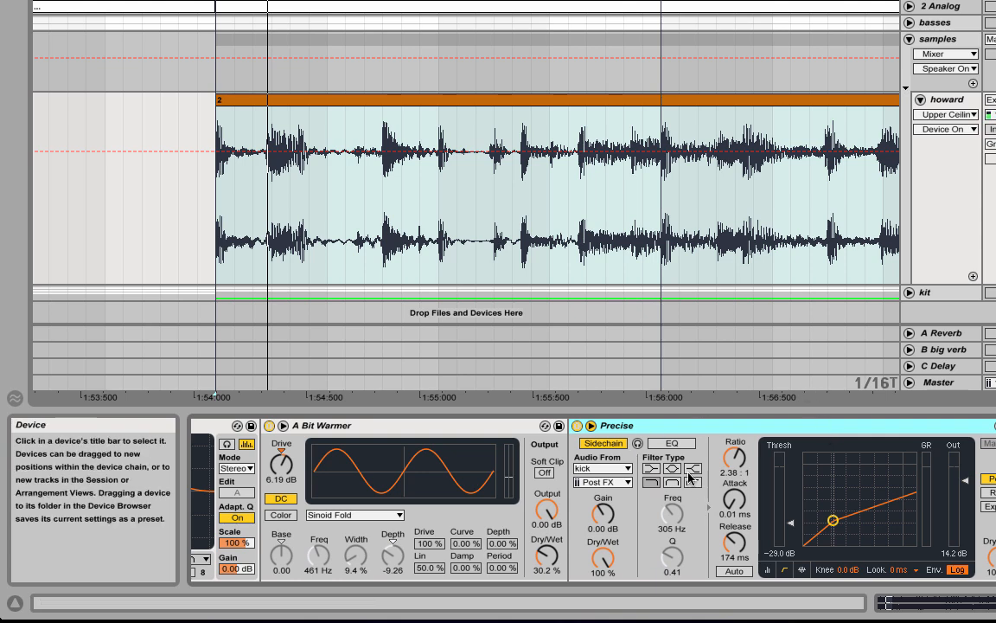
scroll(659, 474, left, 5)
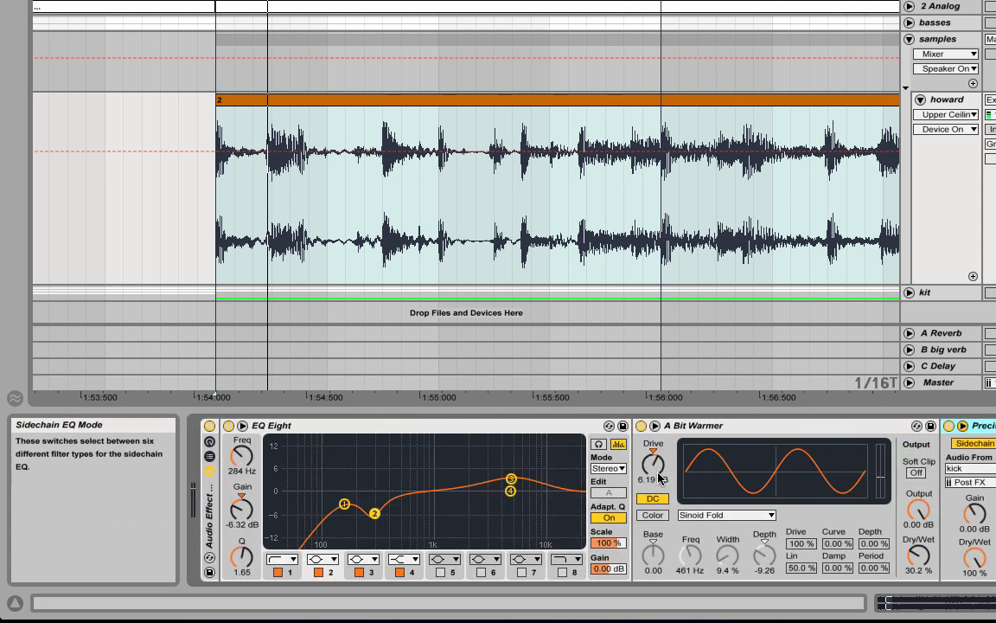
Compare the loop with the whole Audio Effect Rack bypassed and active, and collapse EQ Eight, A Bit Warmer and Precise.
click(210, 425)
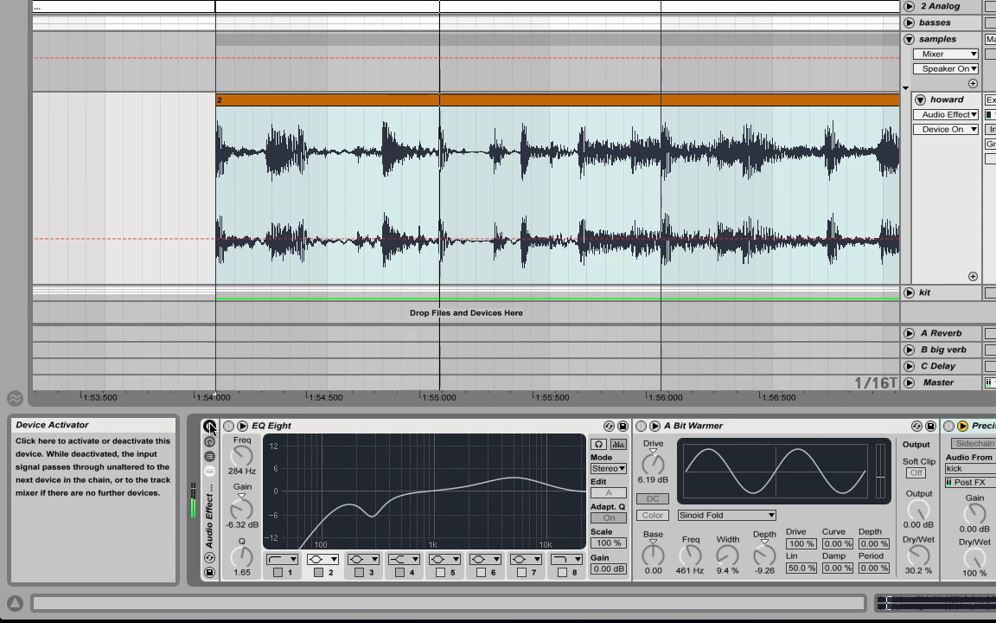
click(210, 426)
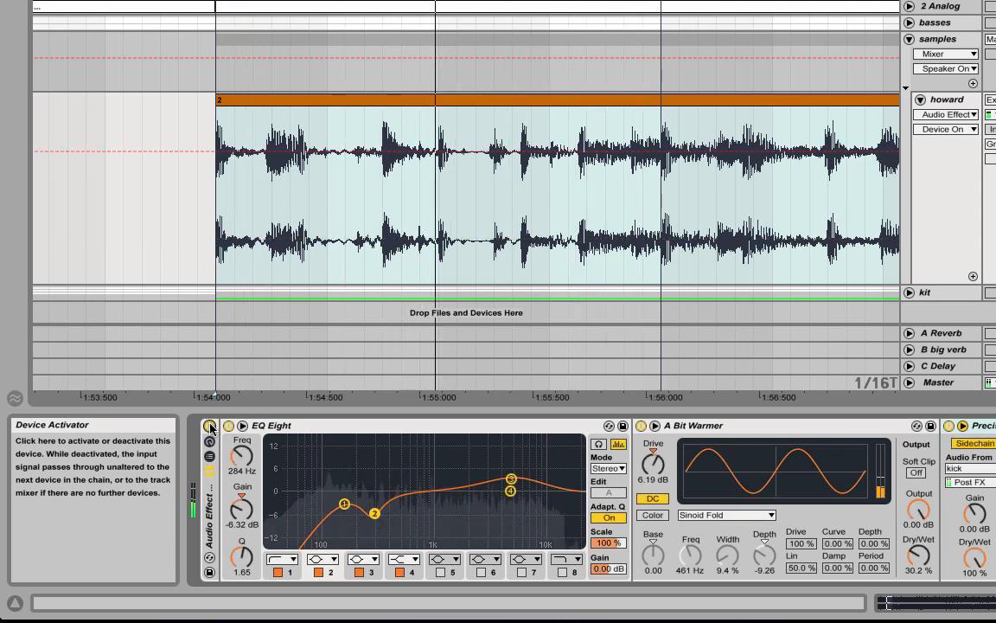
double_click(403, 425)
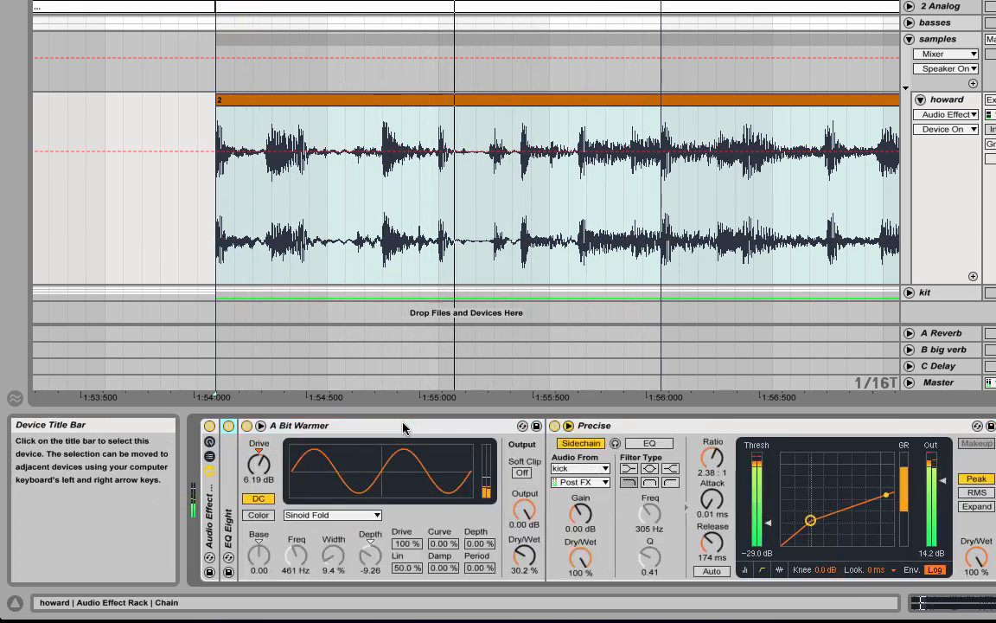
double_click(400, 424)
double_click(432, 425)
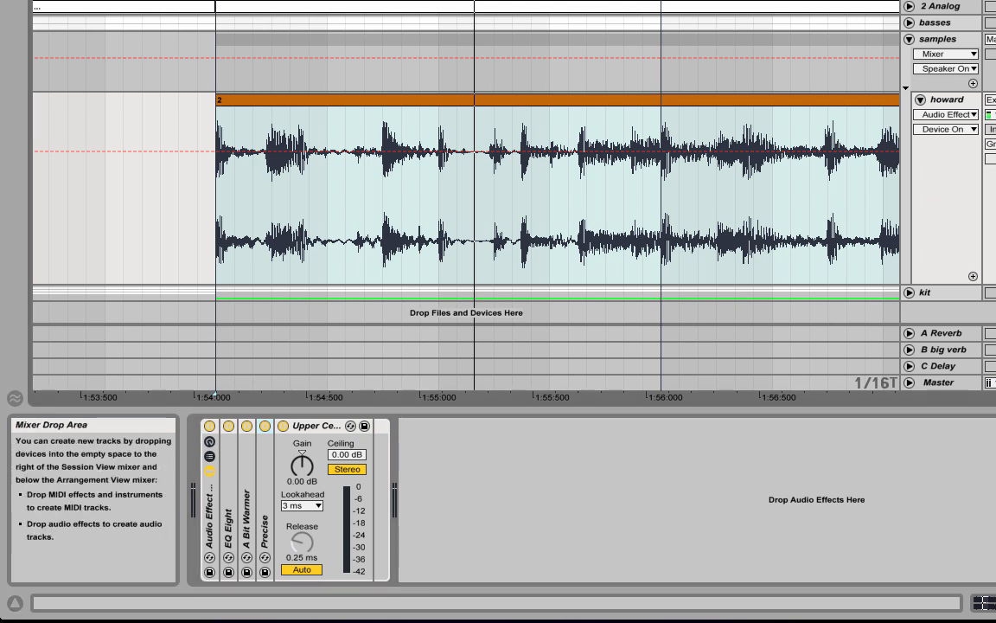
Select the howard clip and audition the processed loop, stopping and restarting playback.
click(615, 100)
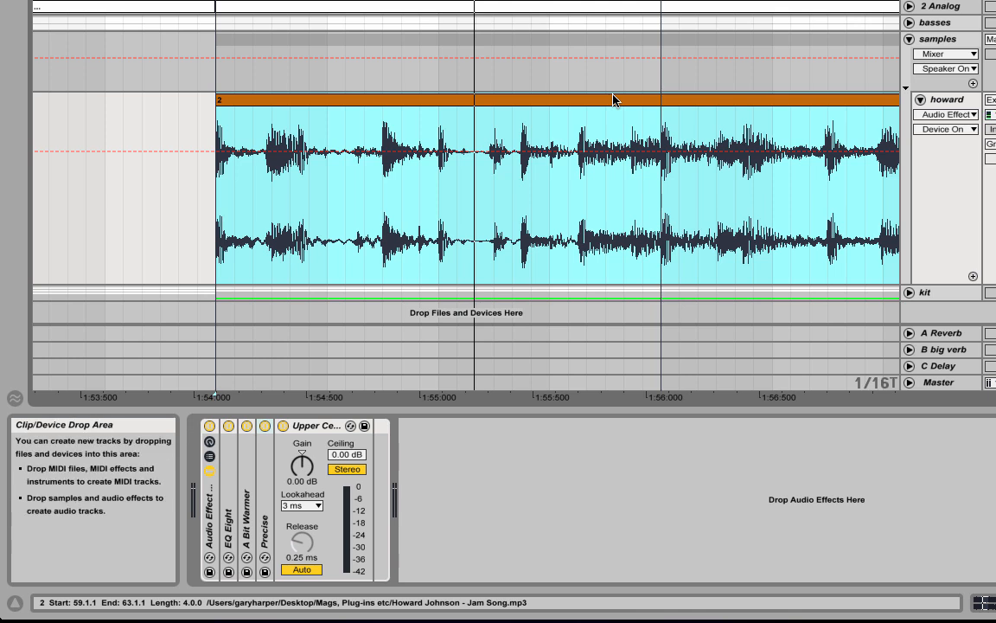
key(space)
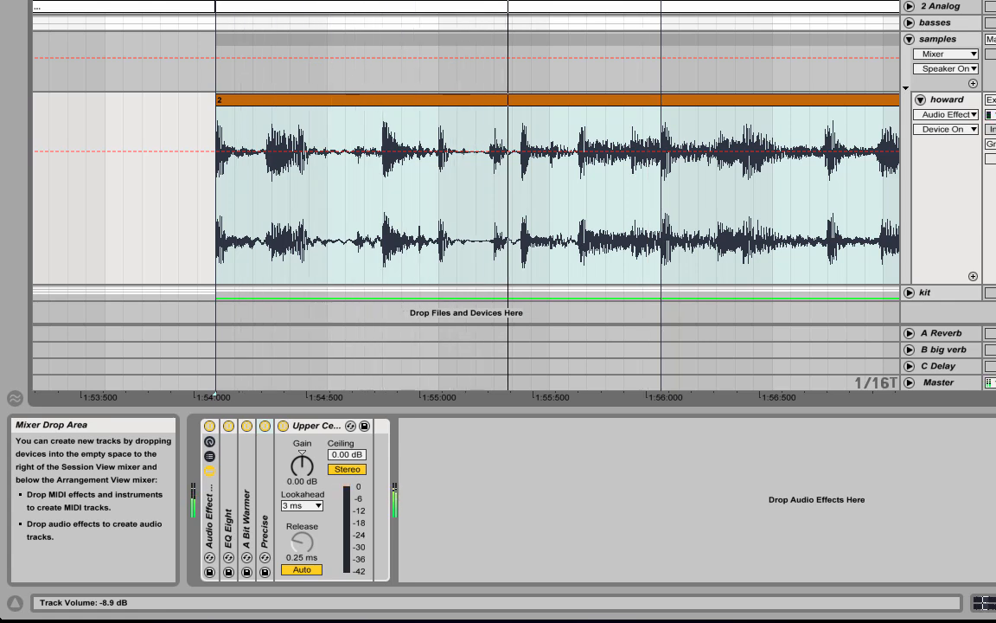
key(space)
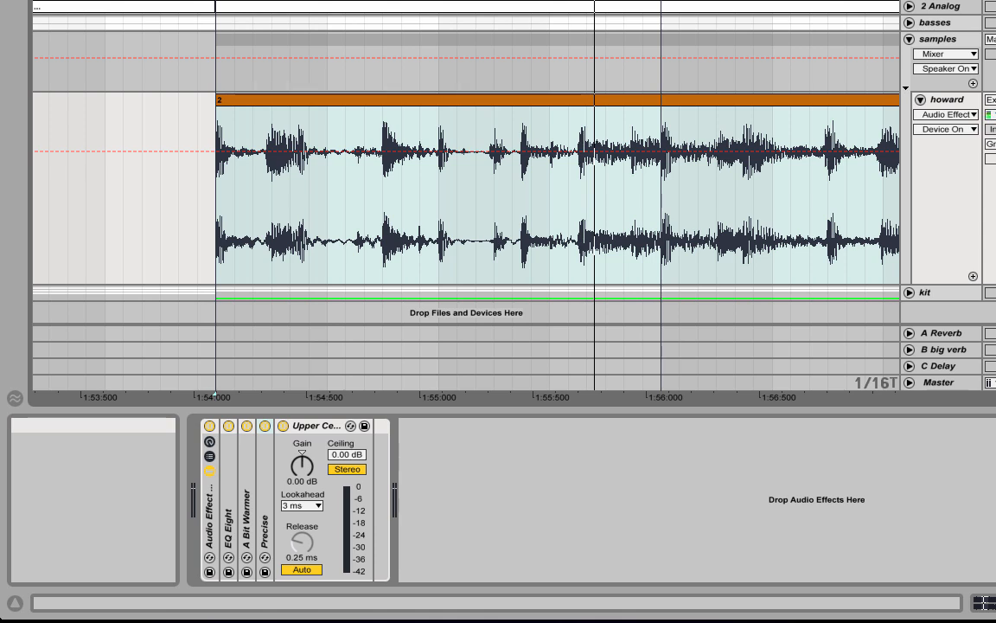
key(space)
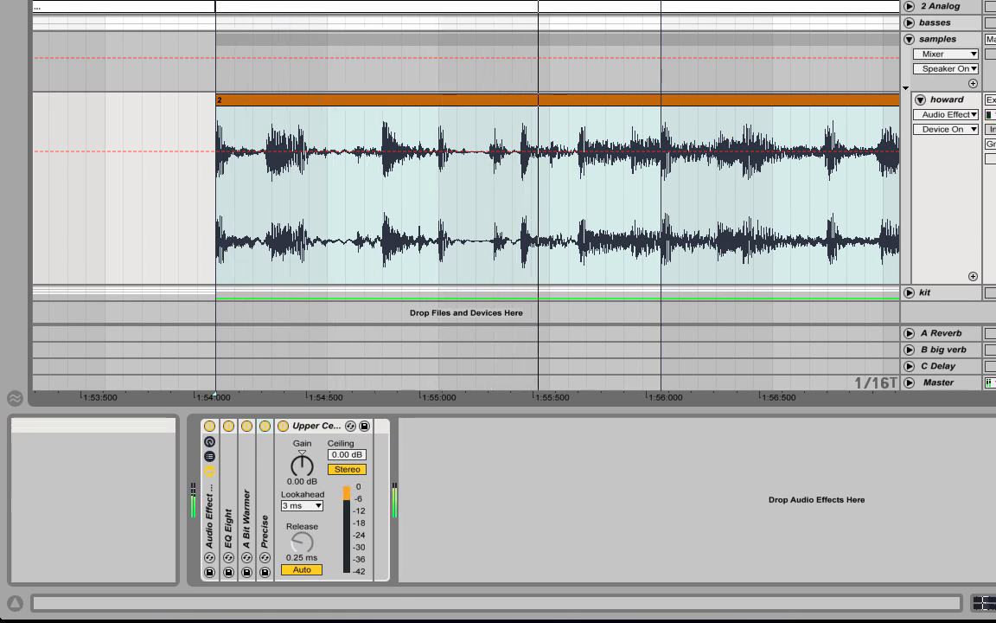